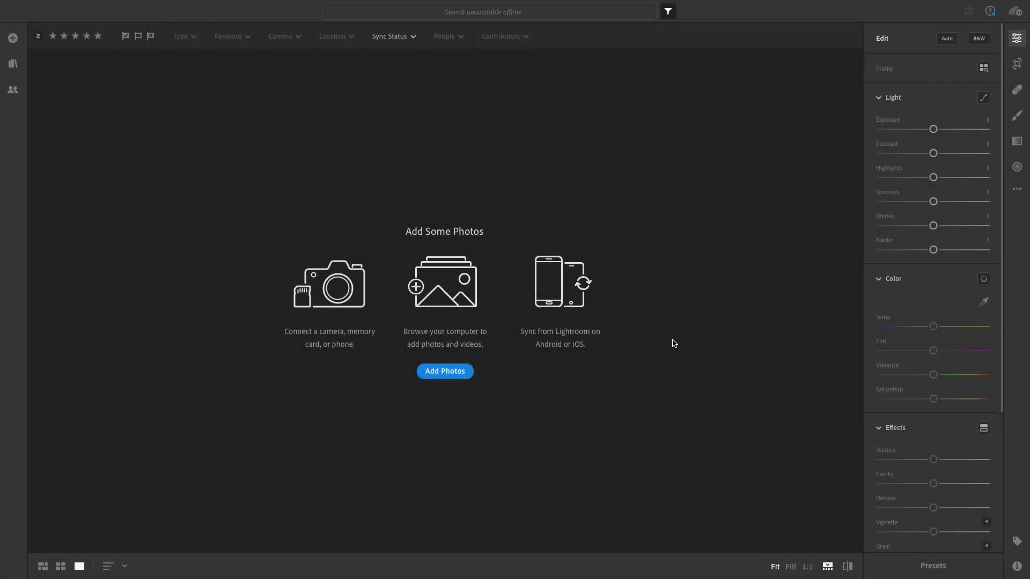
- Import IMG_8888.jpg from the Desktop as a single photo for editing
left_click(13, 37)
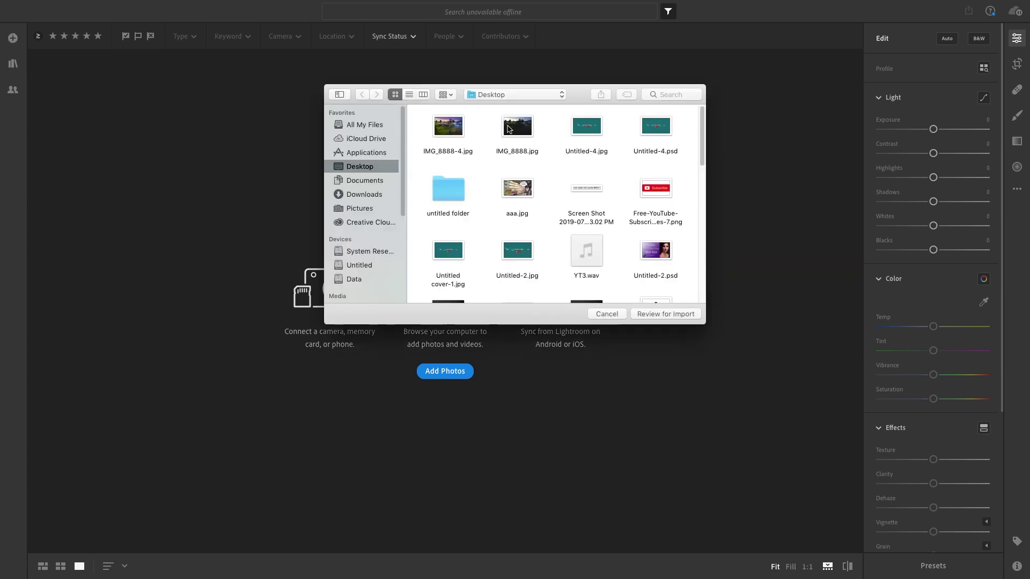
double_click(508, 129)
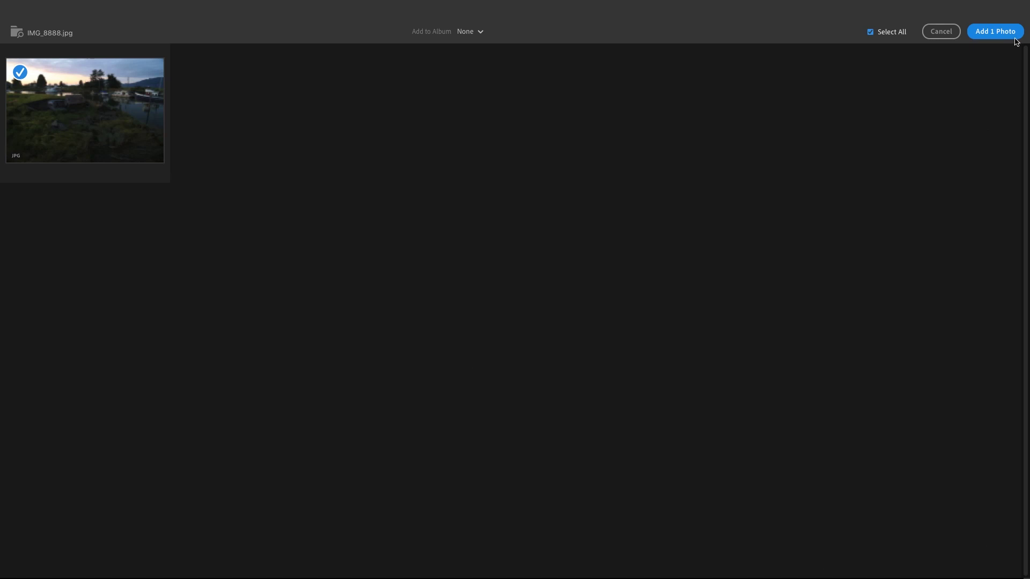
left_click(1014, 37)
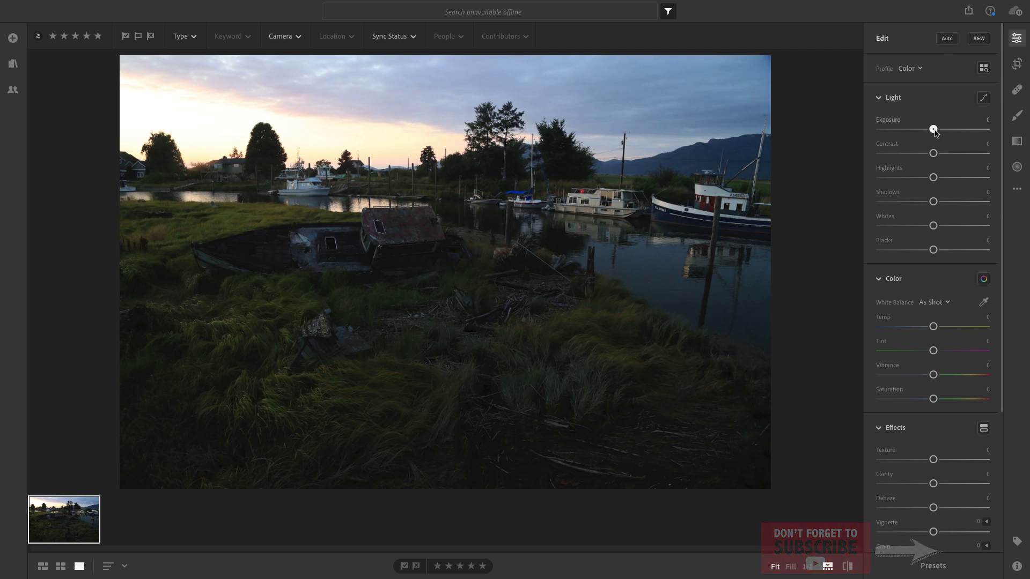
- Set Exposure +0.28, Highlights −100 and Shadows +100, then compare before/after
left_click_drag(934, 130, 938, 133)
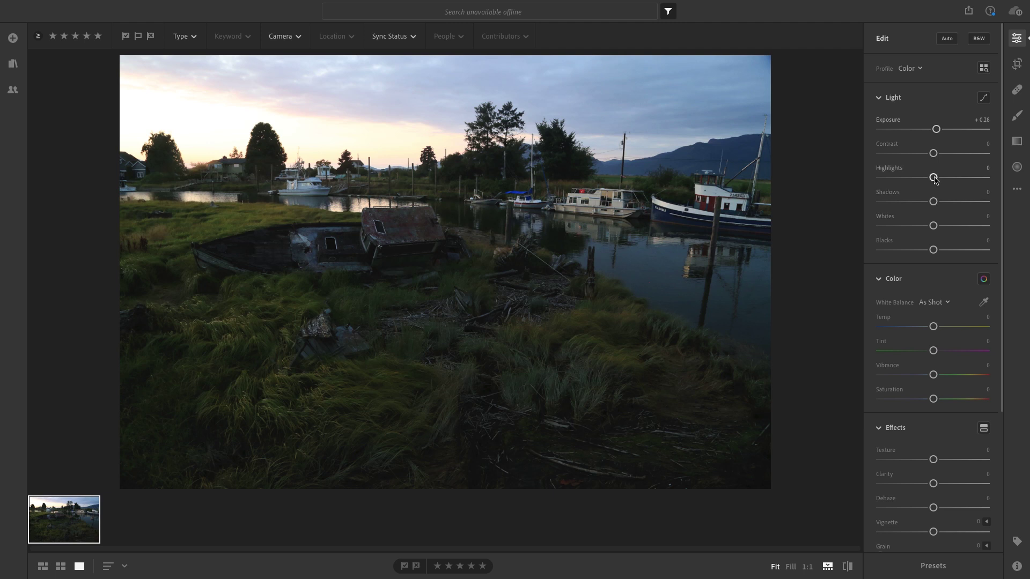
left_click_drag(933, 177, 879, 178)
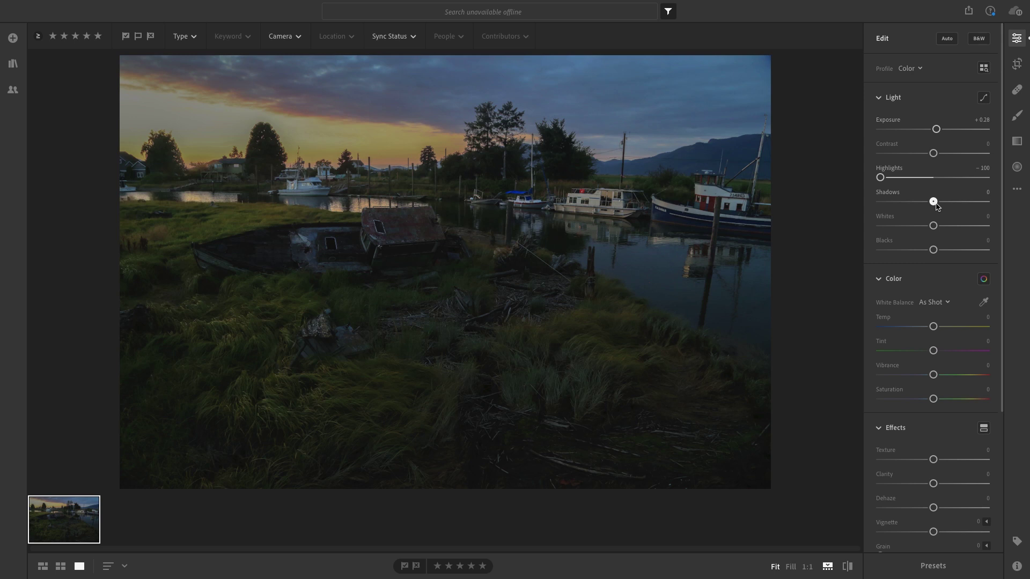
left_click_drag(934, 202, 989, 203)
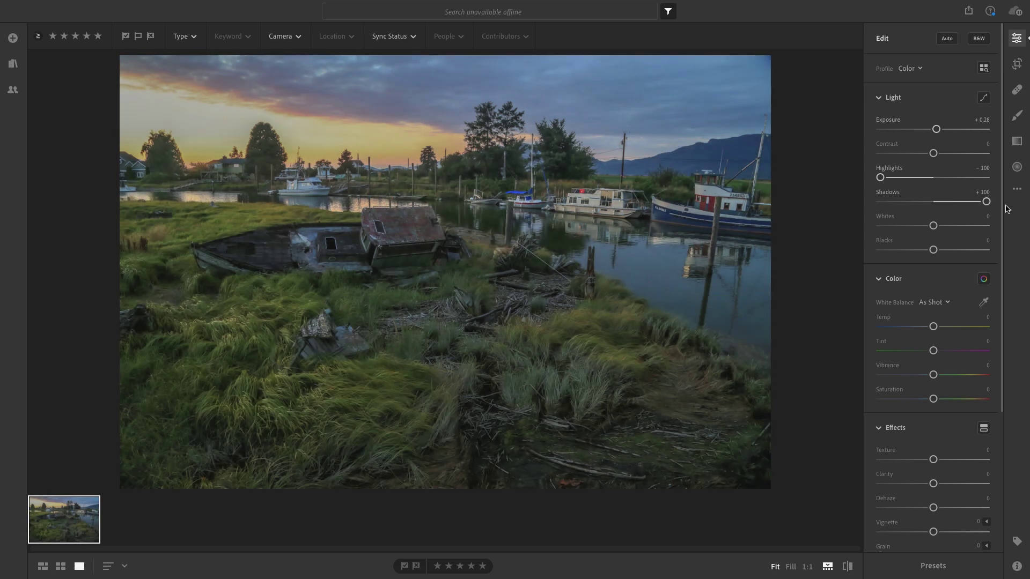
left_click(848, 567)
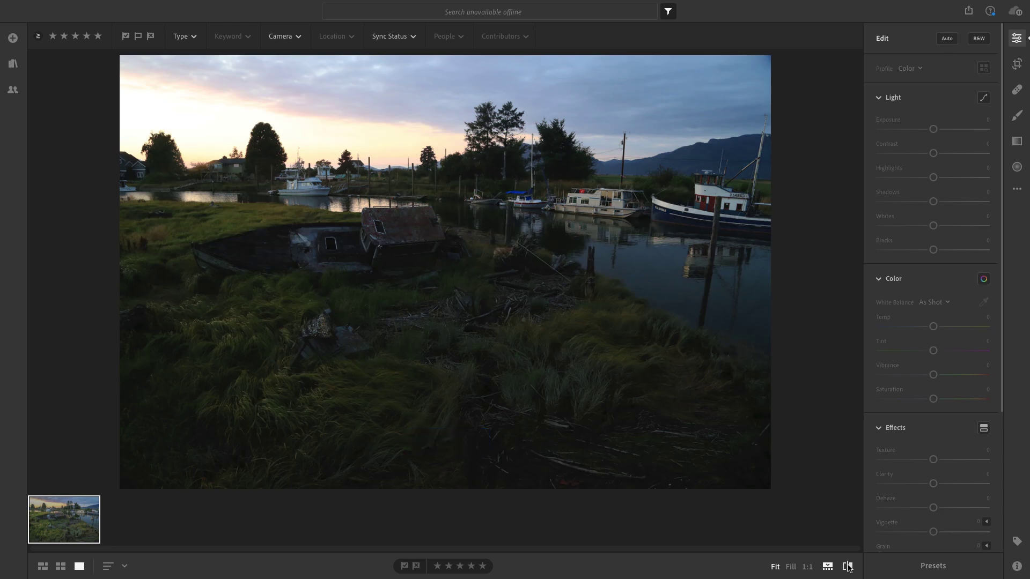
left_click(847, 566)
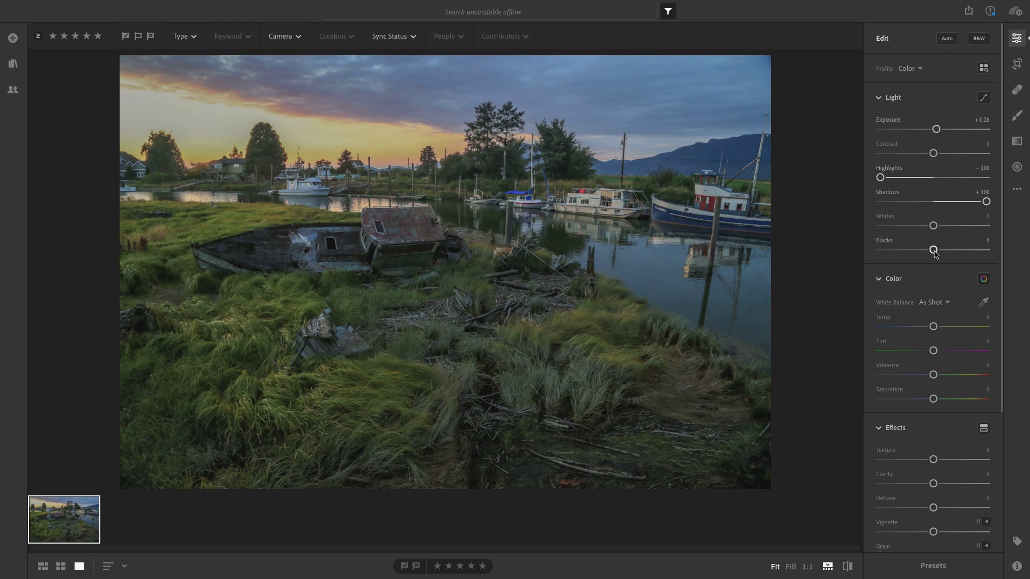
- Lower Blacks to −33 using the Alt clipping preview
left_click_drag(934, 250, 933, 251)
key("alt")
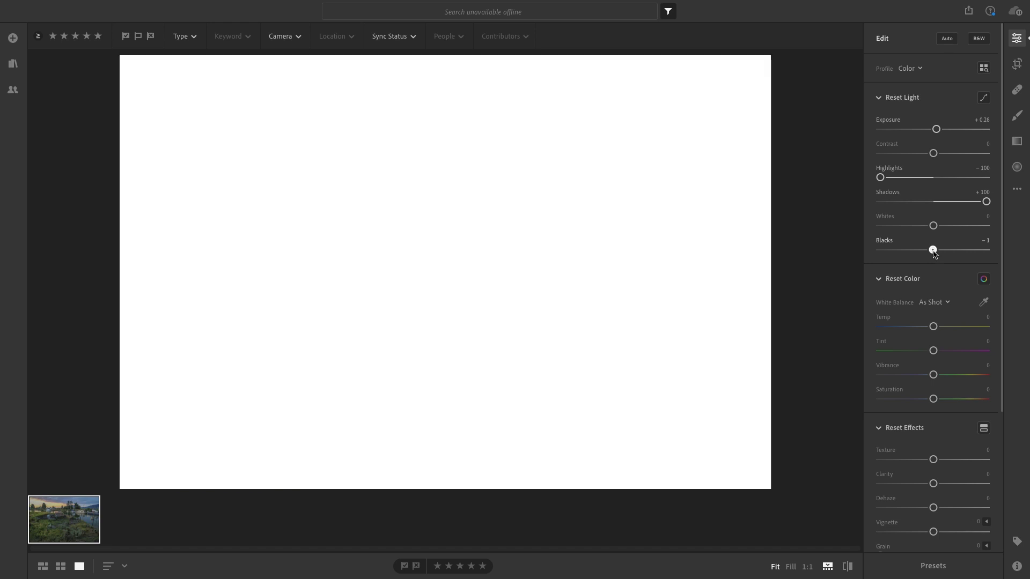
mouse_move(932, 251)
left_mouse_down()
mouse_move(909, 252)
mouse_move(917, 258)
left_mouse_up()
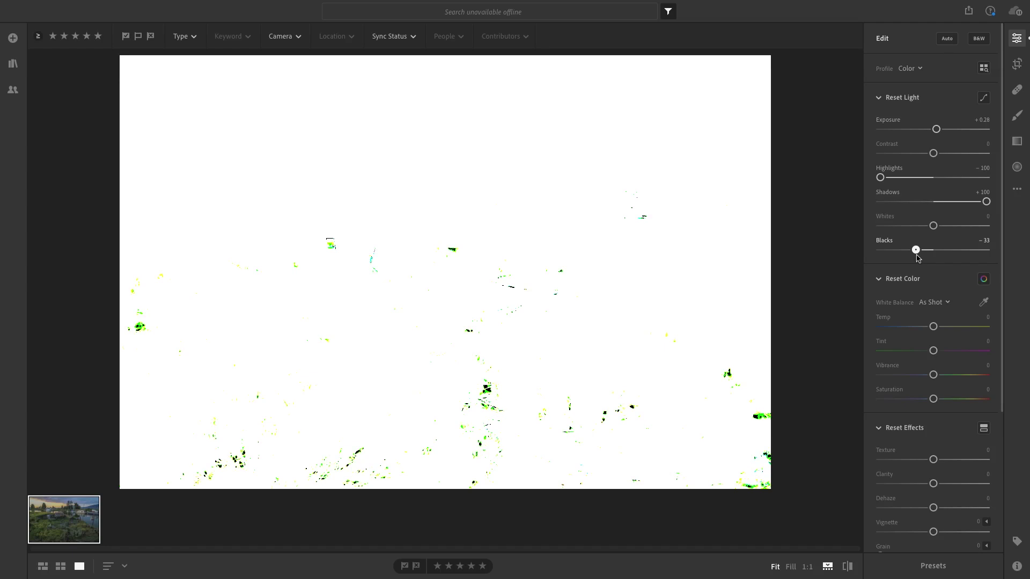
left_click_drag(917, 258, 918, 258)
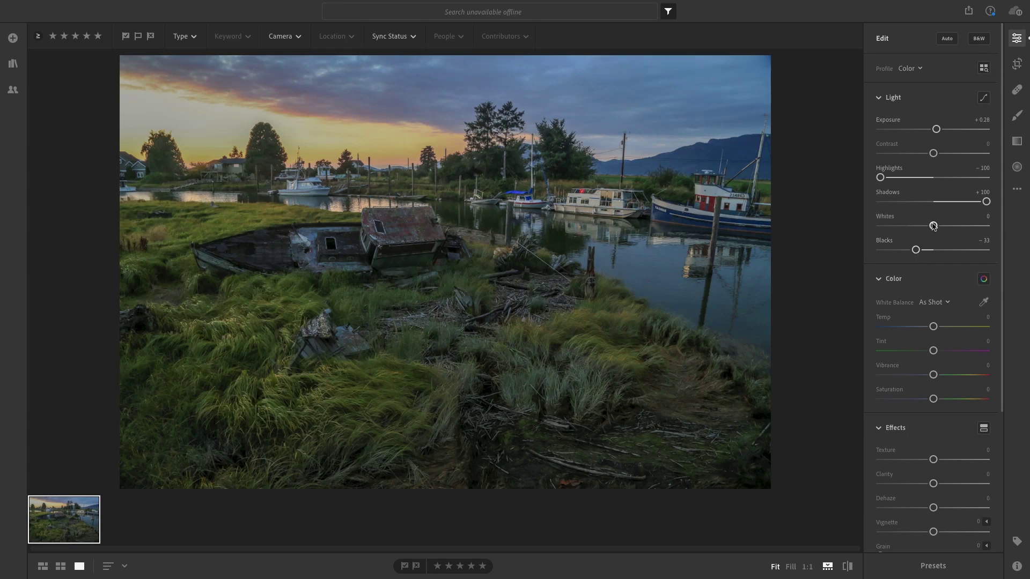
- Raise Whites to +72 just below clipping, then compare against the original
key("alt")
left_click_drag(934, 228, 975, 233)
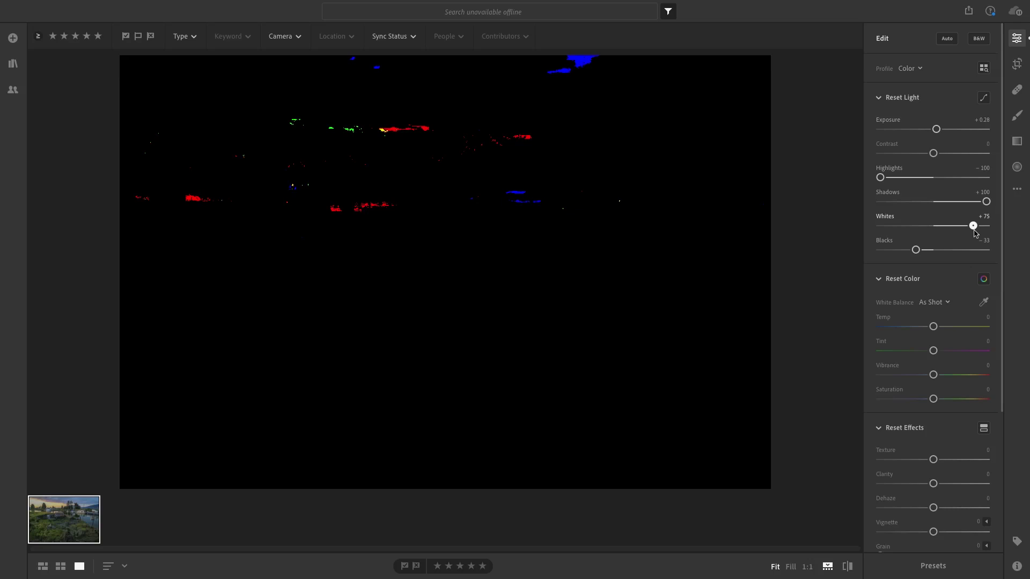
left_click_drag(974, 232, 972, 233)
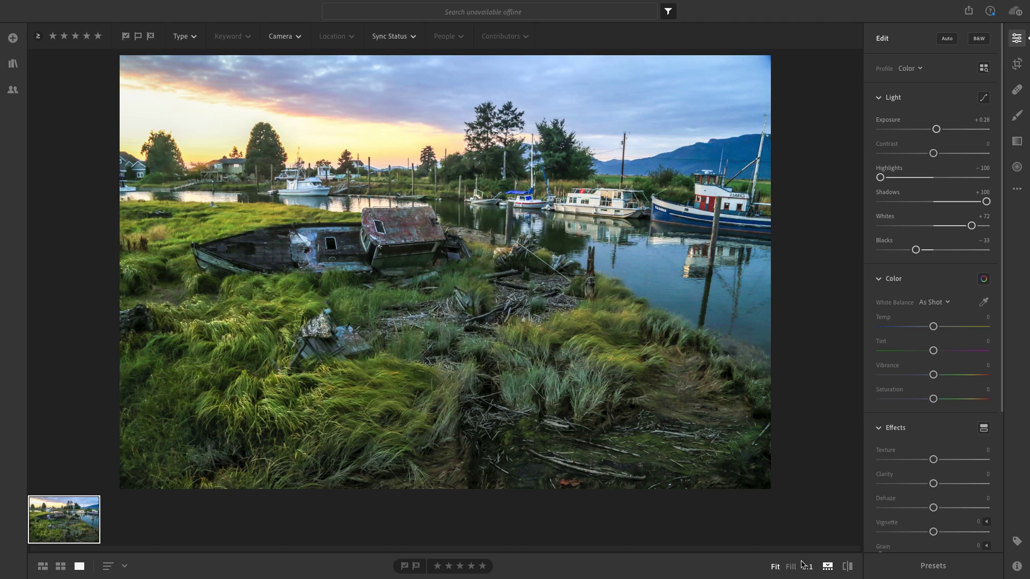
left_click(847, 568)
- Draw a linear gradient over the sky with Highlights −83 and Tint +23
left_click(1015, 143)
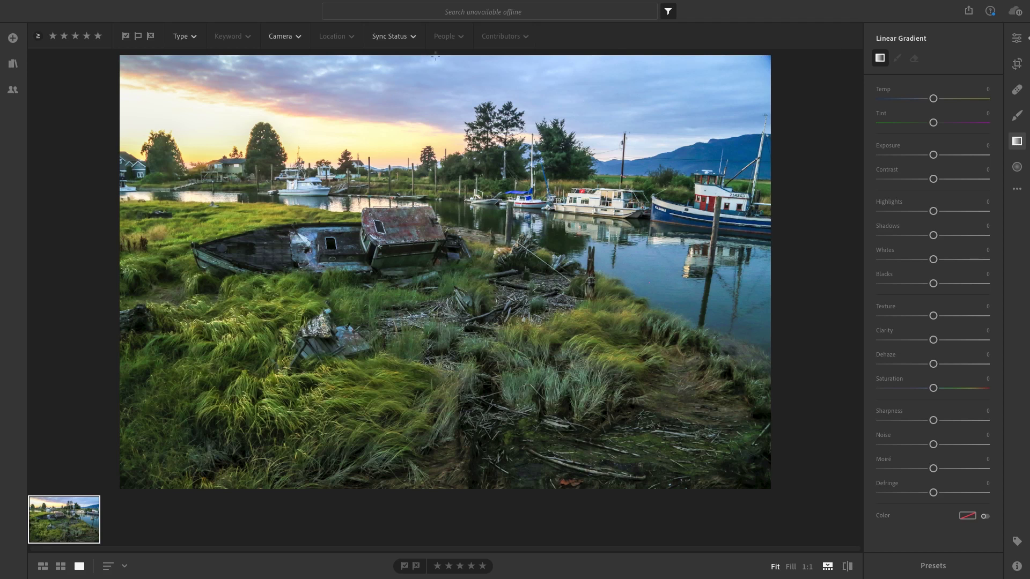
left_click_drag(426, 53, 426, 208)
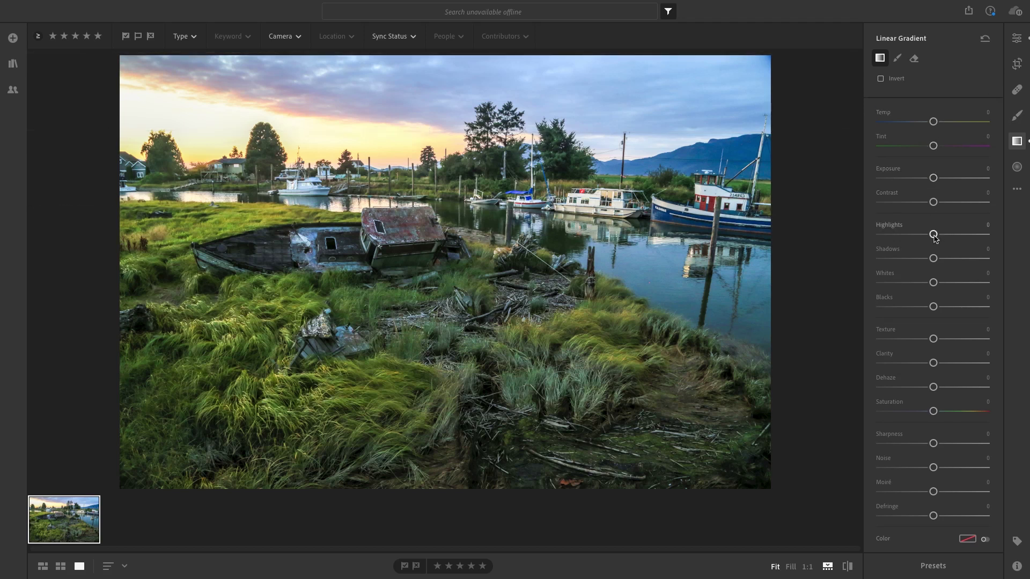
left_click_drag(933, 235, 888, 243)
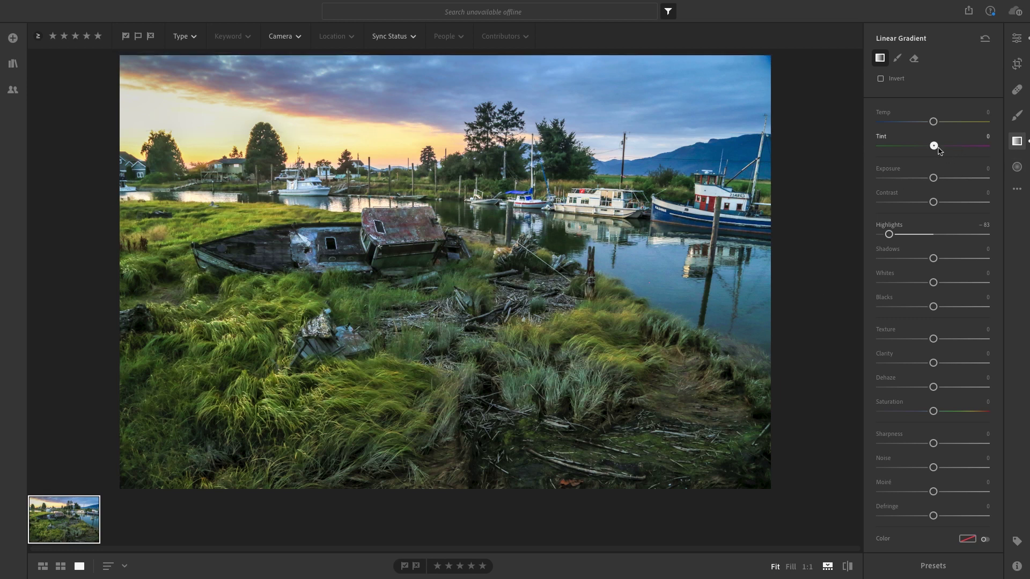
left_click_drag(933, 145, 949, 152)
left_click_drag(812, 54, 817, 211)
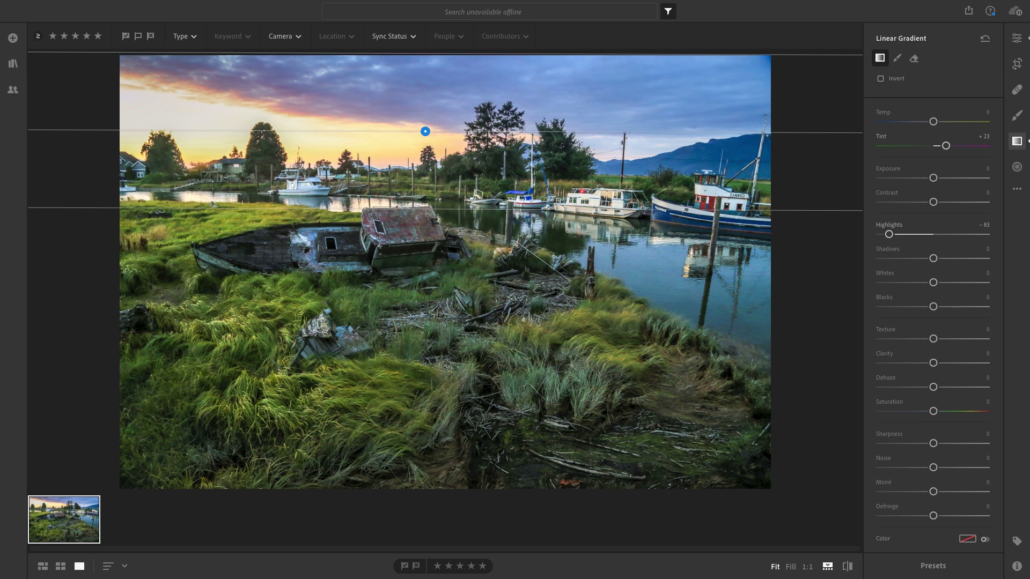
- Size the brush with the bracket keys and paint the foreground grass around the boat
left_click(1016, 115)
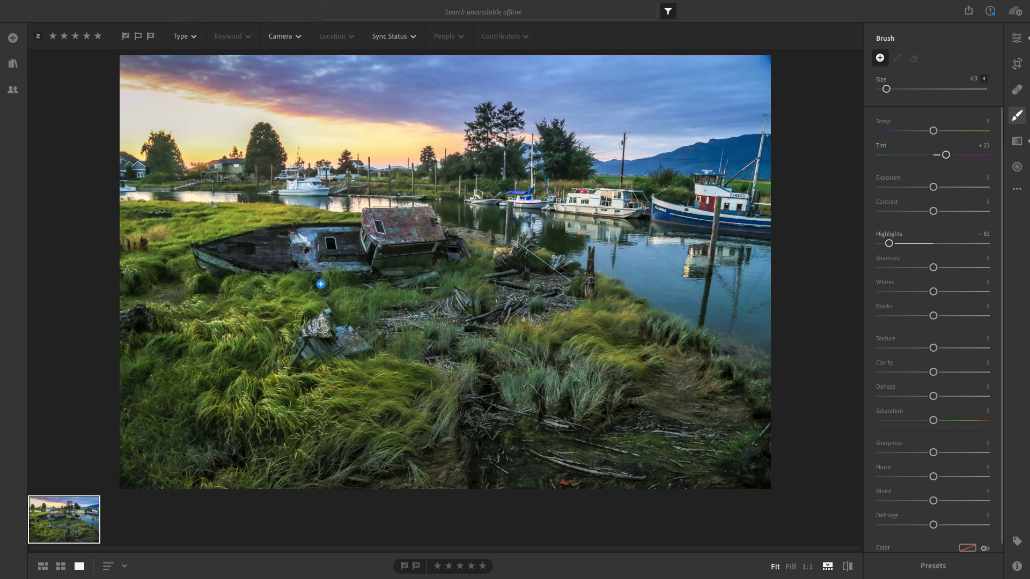
key("bracketright")
key("bracketright")
key("bracketleft")
key("bracketright")
key("bracketright")
key("bracketright")
key("bracketright")
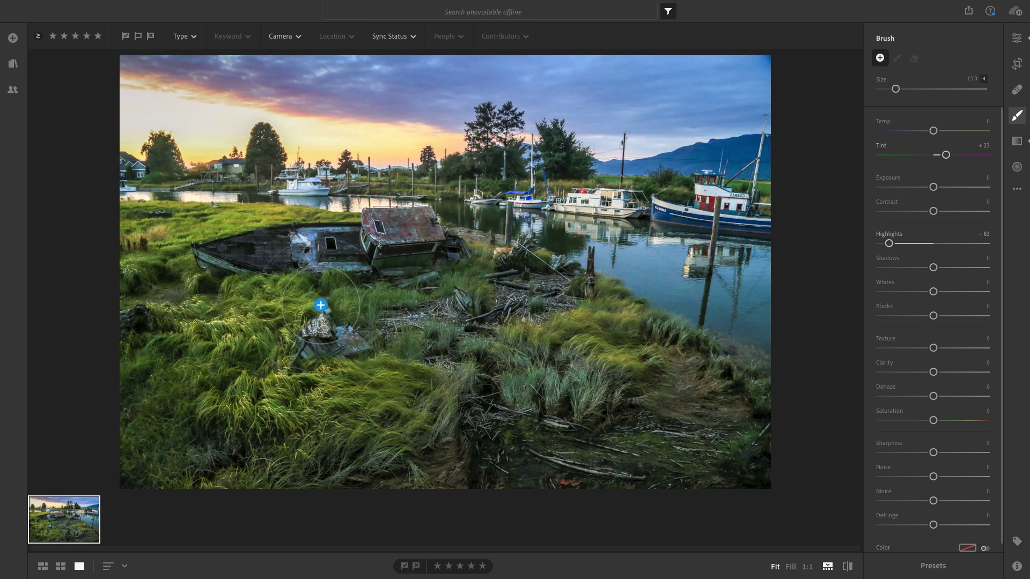
key("bracketright")
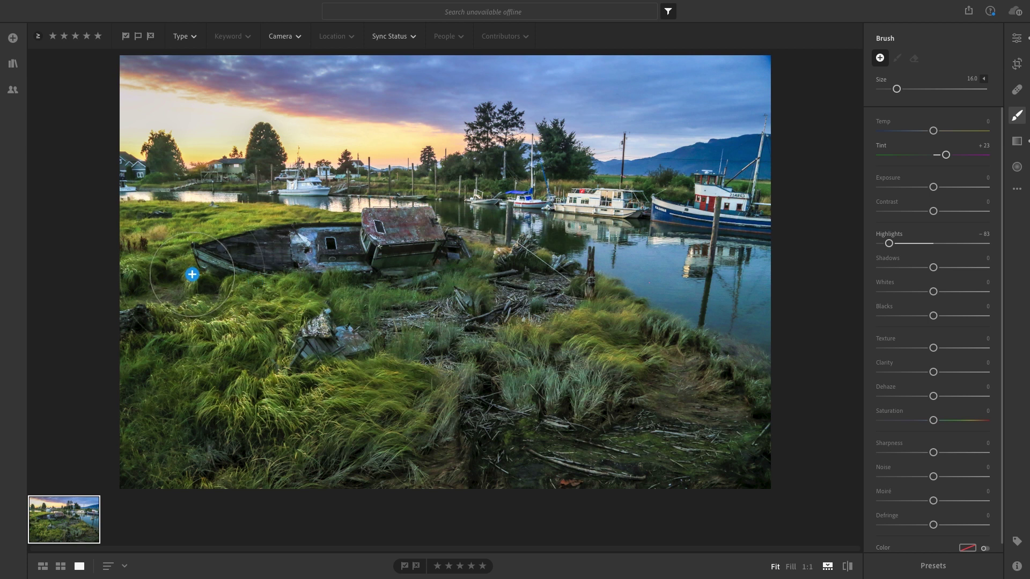
key("bracketleft")
key("bracketleft")
mouse_move(155, 269)
left_mouse_down()
mouse_move(188, 257)
mouse_move(486, 291)
left_mouse_up()
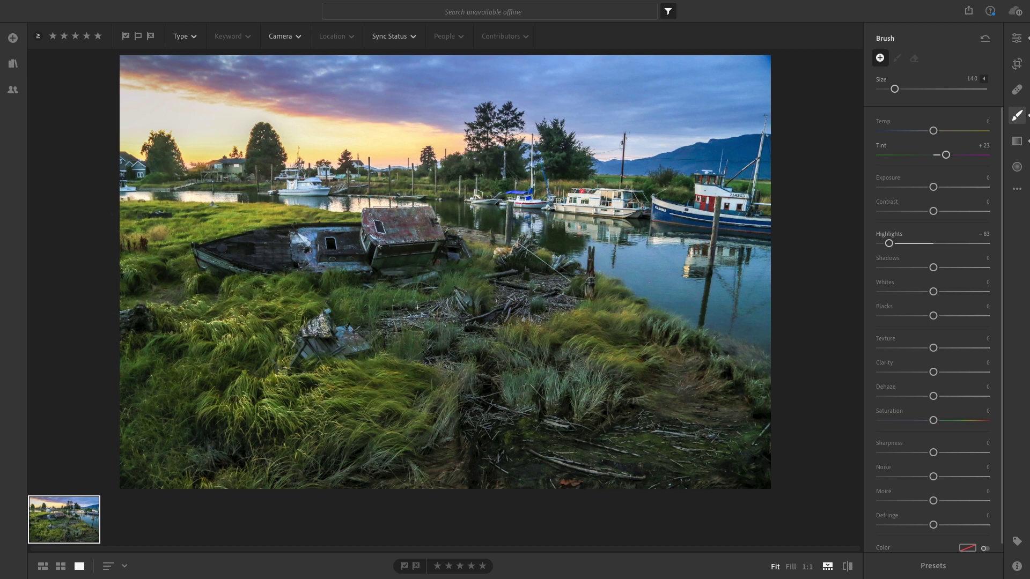
left_click_drag(417, 306, 421, 303)
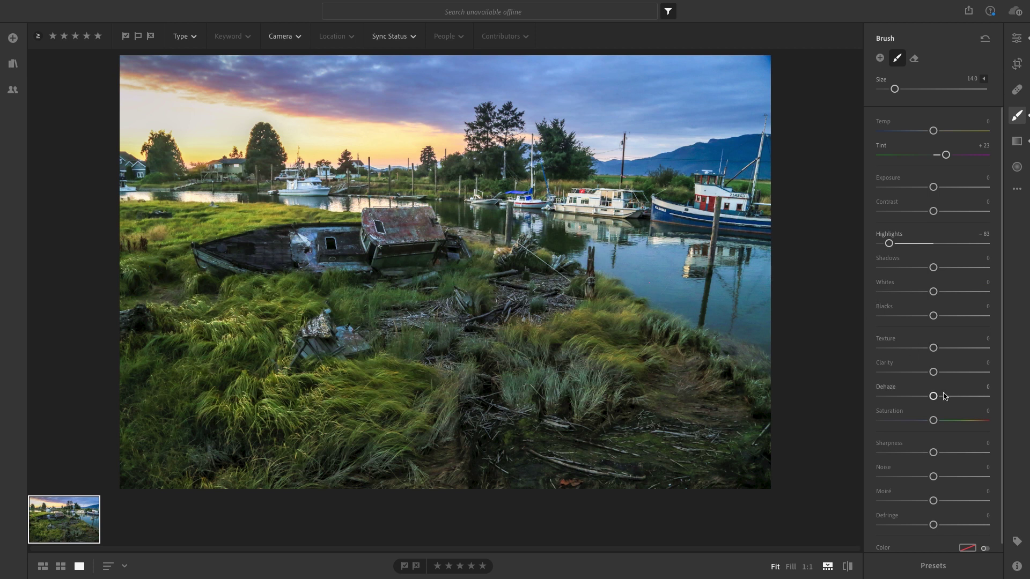
- Select the grass brush mask and set its Texture to −55
key("b")
left_click(1016, 115)
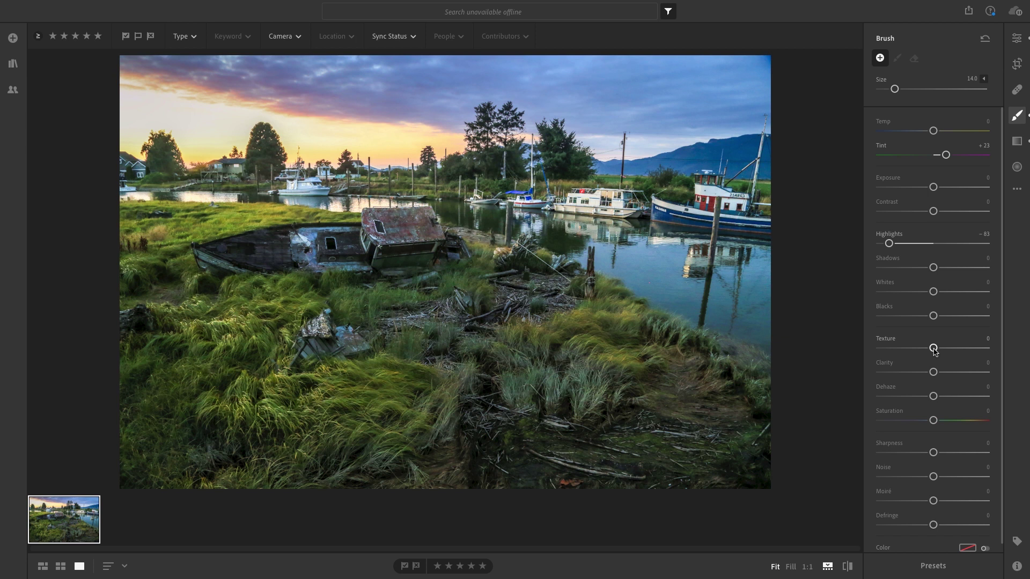
mouse_move(933, 349)
left_mouse_down()
mouse_move(870, 349)
mouse_move(1023, 360)
mouse_move(877, 349)
mouse_move(946, 349)
mouse_move(923, 349)
left_mouse_up()
left_click(152, 263)
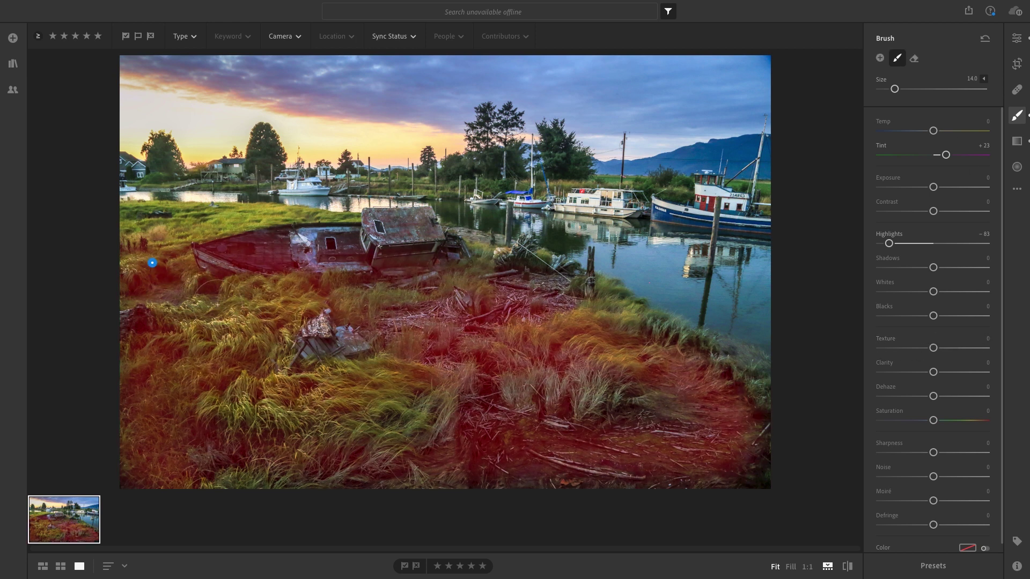
mouse_move(933, 348)
left_mouse_down()
mouse_move(872, 355)
mouse_move(905, 355)
left_mouse_up()
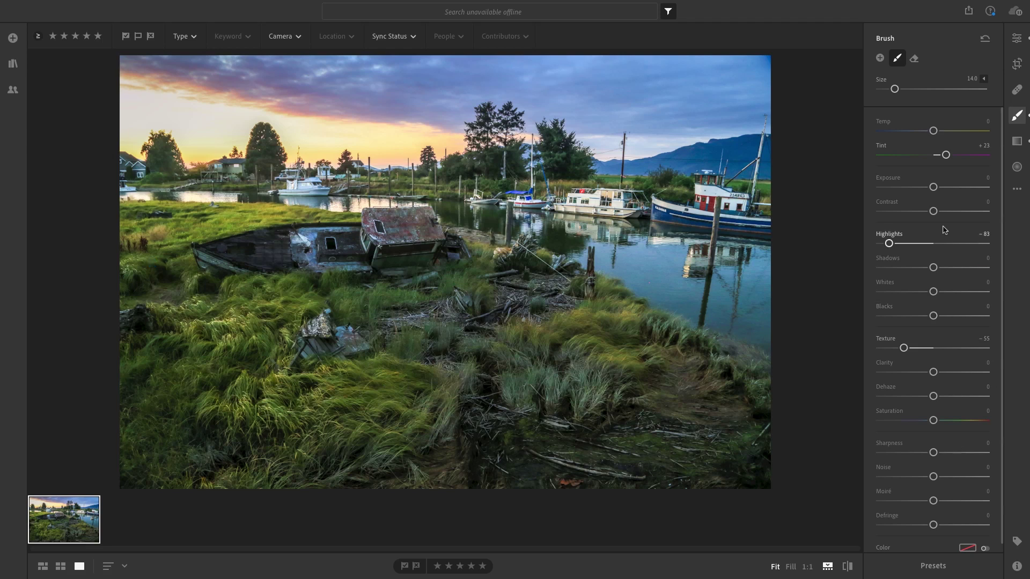
- Add a new linear gradient down across the sky, then return to global edits
left_click(1017, 142)
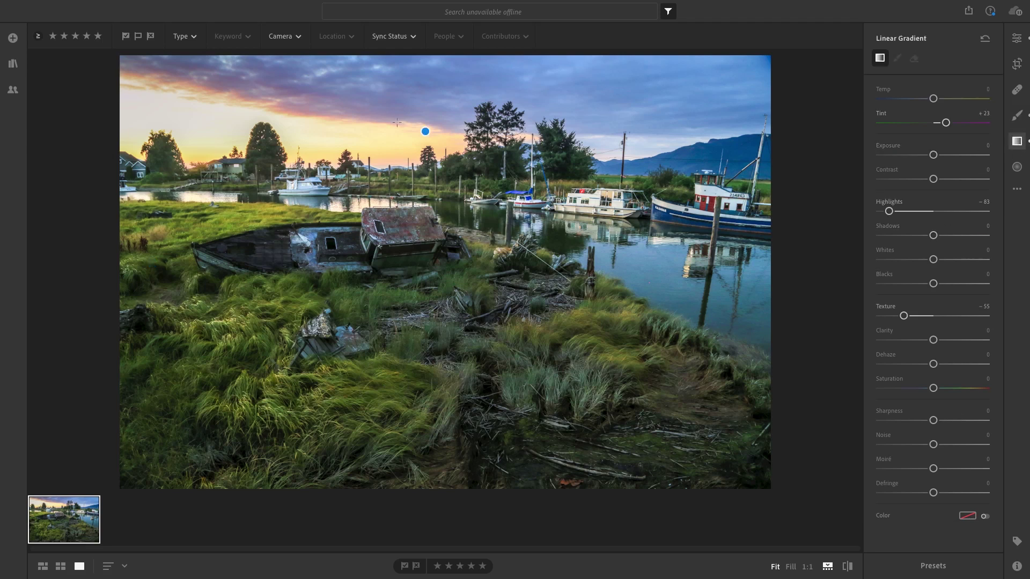
left_click_drag(425, 132, 426, 133)
left_click(1017, 38)
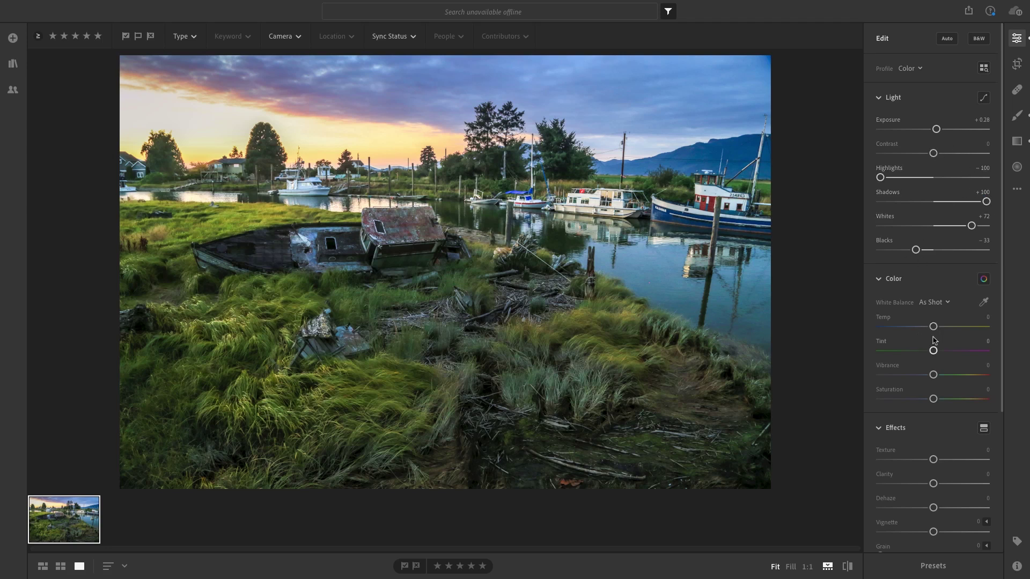
- Set the global Tint to +18, making white balance Custom
left_click_drag(933, 354, 945, 357)
left_click_drag(944, 356, 943, 356)
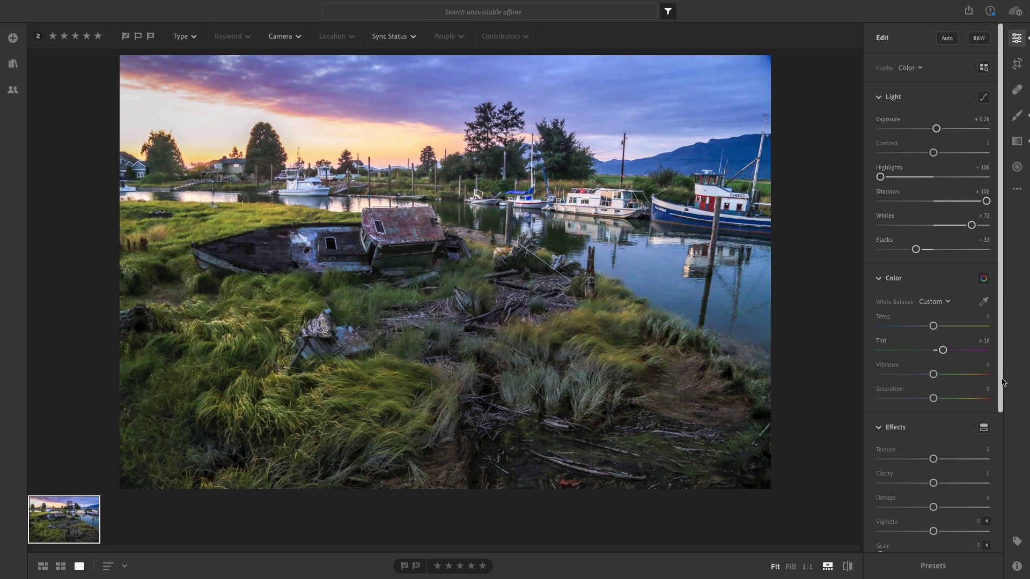
- Apply a −6 Vignette in Effects, undoing and redoing it to compare
scroll(935, 439, "down", 3)
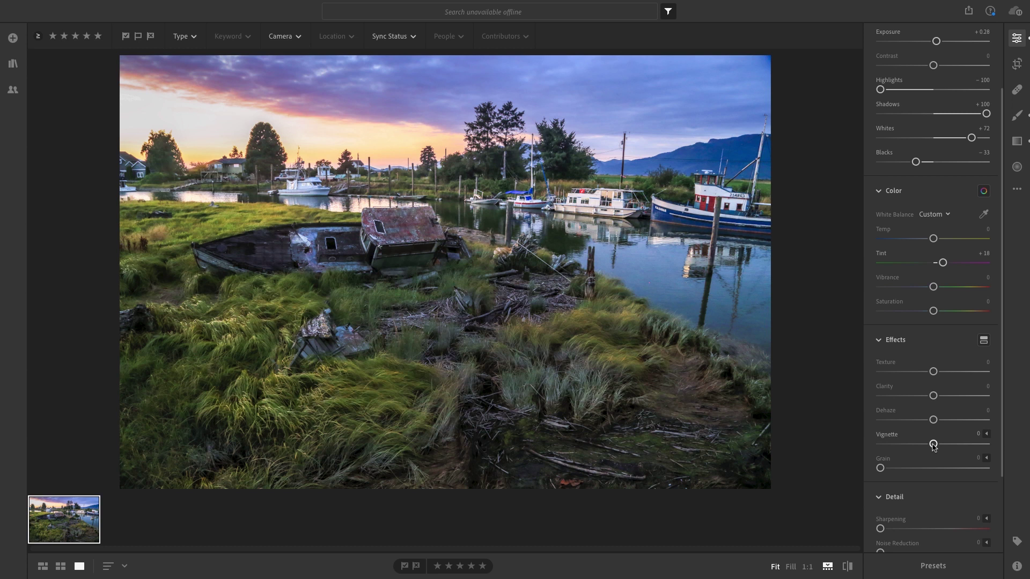
left_click_drag(933, 444, 930, 444)
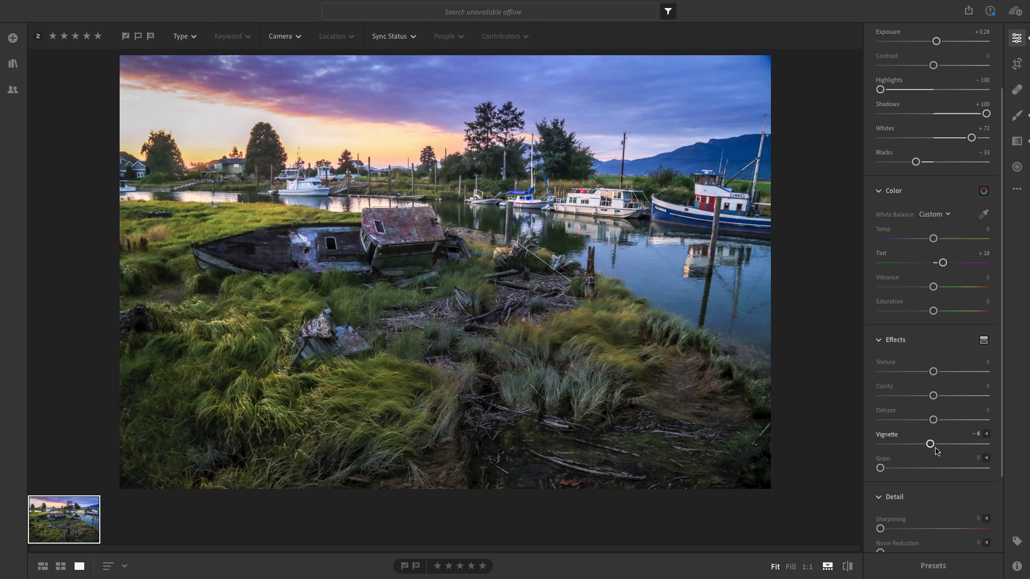
key("ctrl+z")
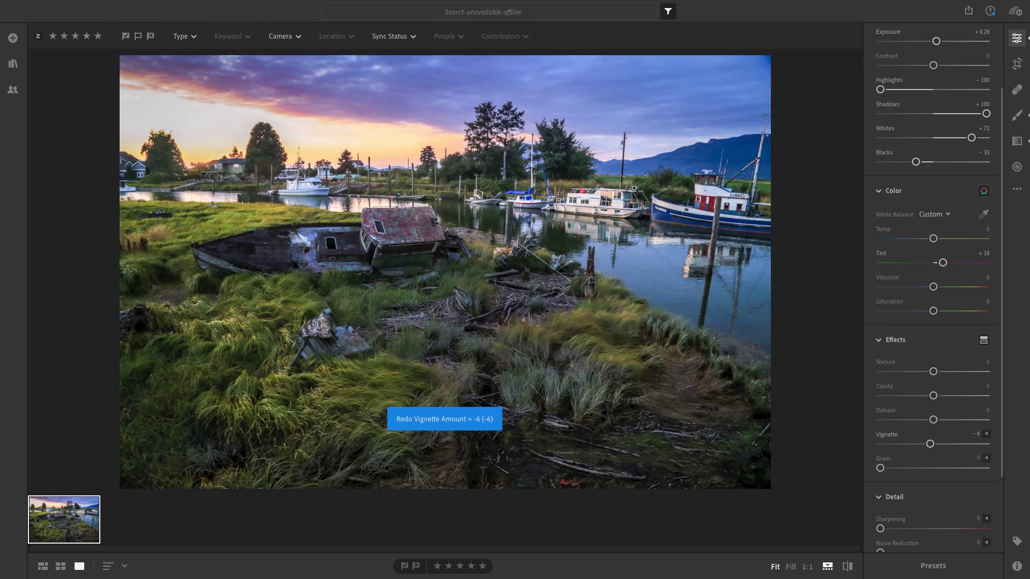
key("ctrl+shift+z")
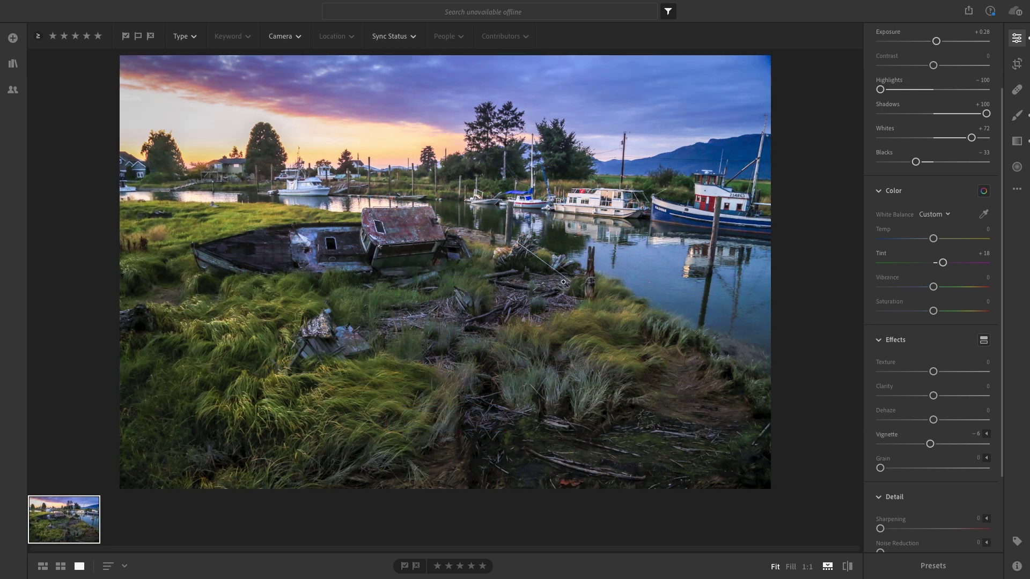